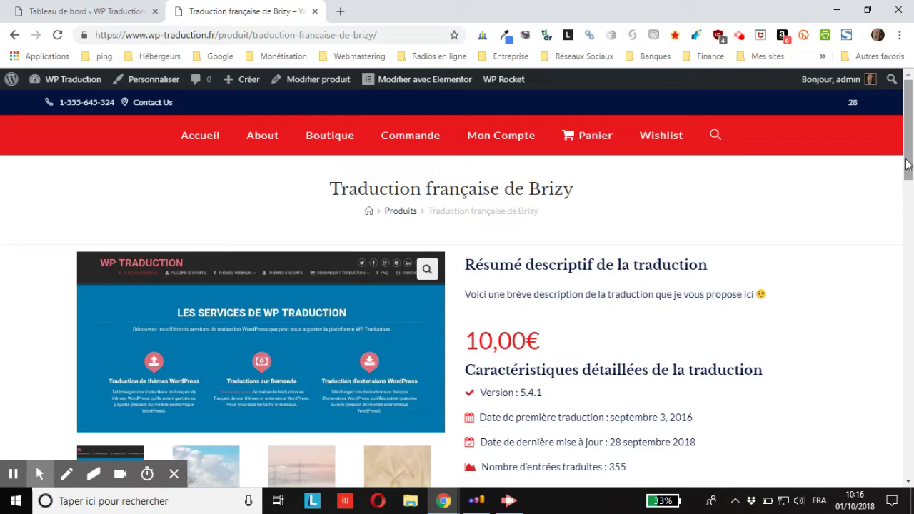
- Open the Traductions field group for editing from the ACF field groups in the site's dashboard
left_click_drag(911, 158, 911, 172)
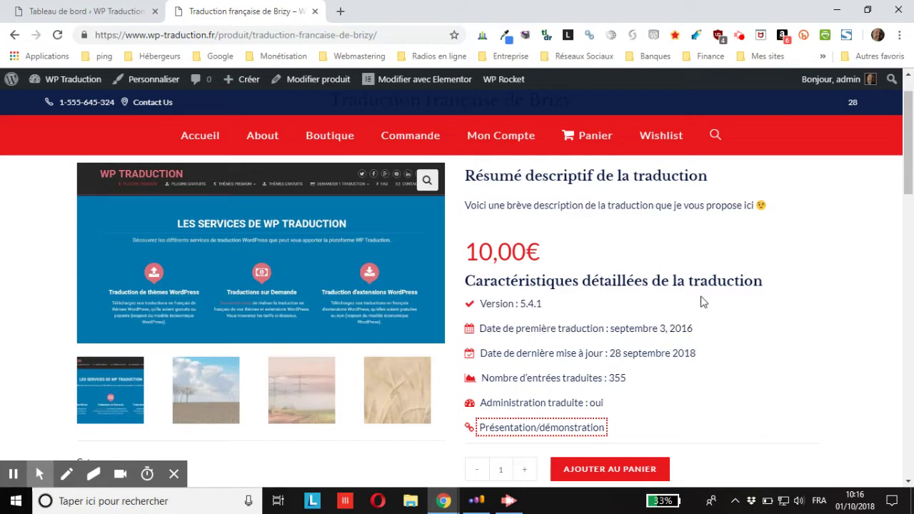
left_click(102, 11)
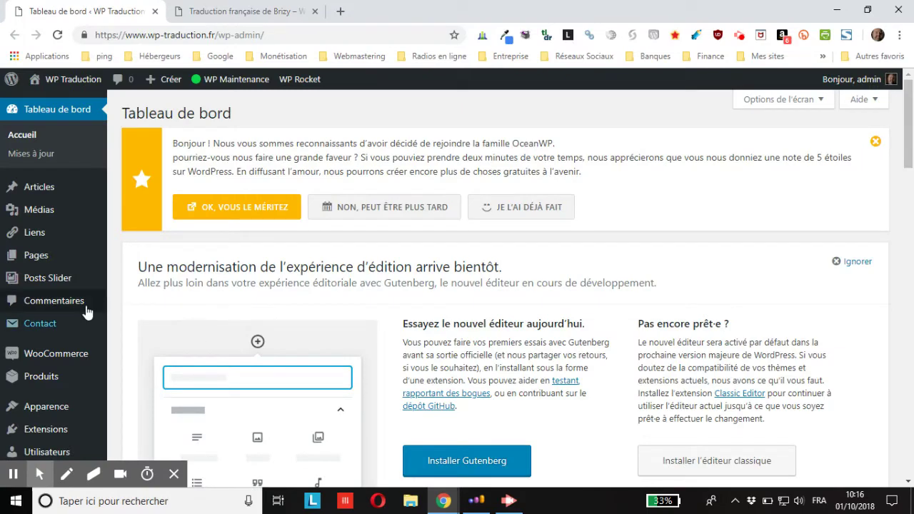
scroll(65, 314, "down", 4)
mouse_move(27, 355)
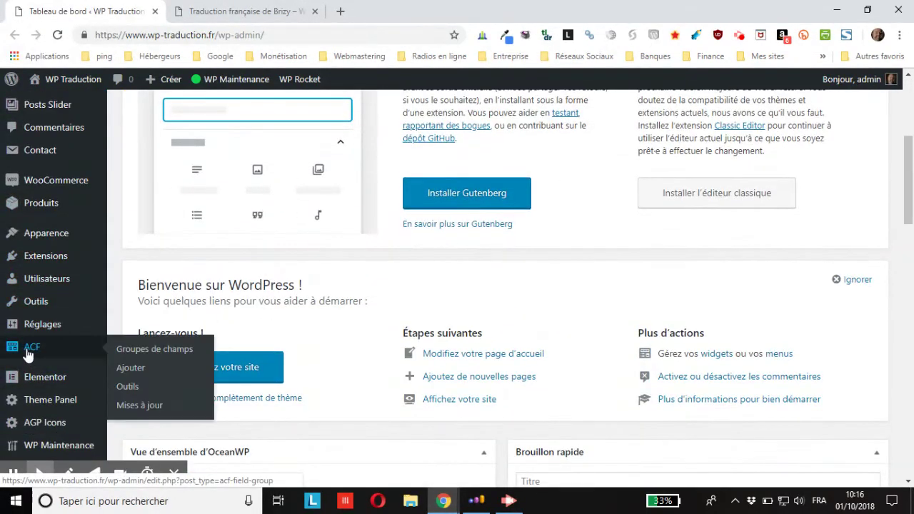
left_click(144, 347)
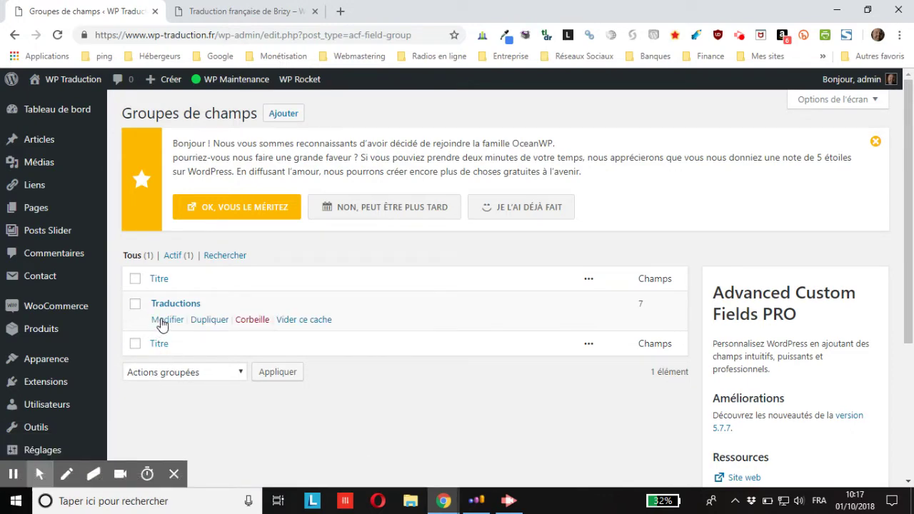
left_click(168, 322)
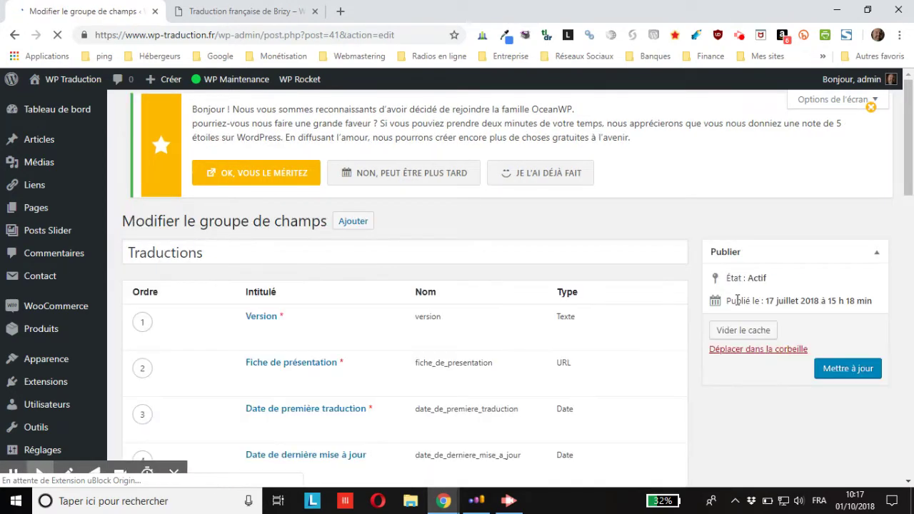
scroll(626, 271, "down", 2)
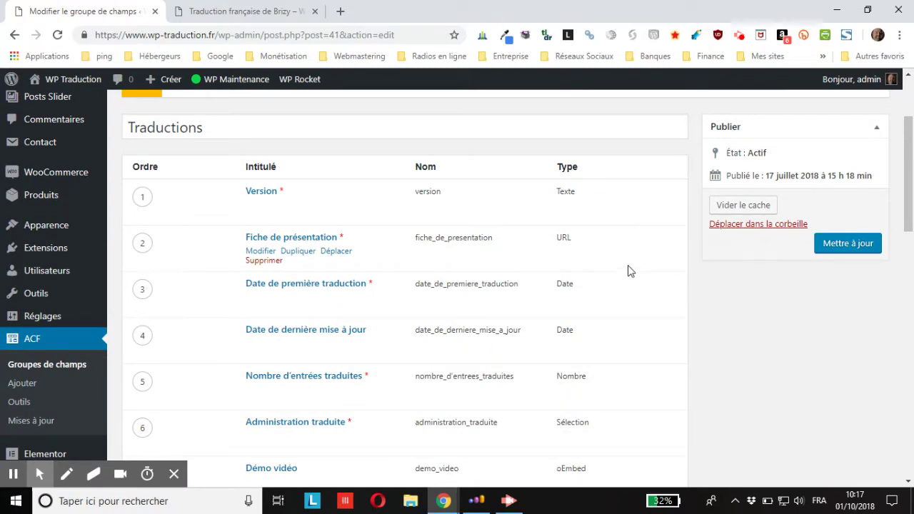
- Open the settings of the Date de première traduction field in the Traductions group and go to its date format options
left_click(243, 11)
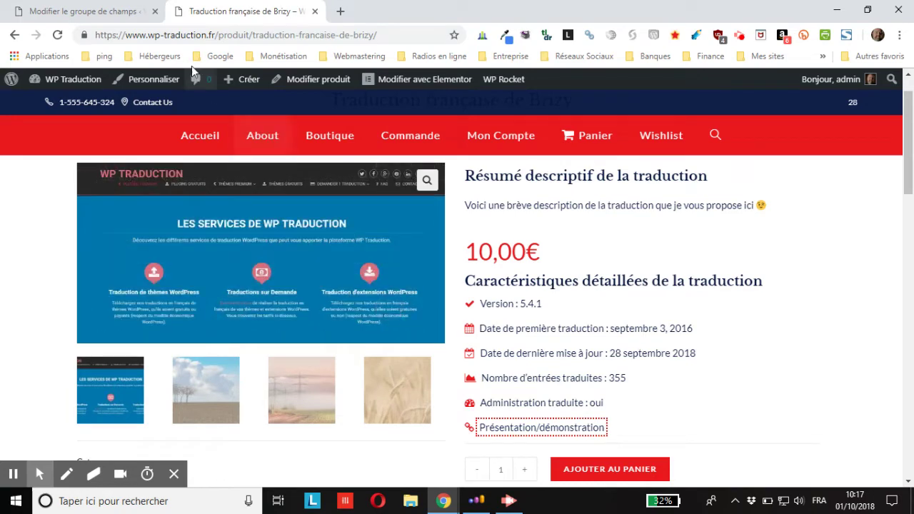
left_click(114, 11)
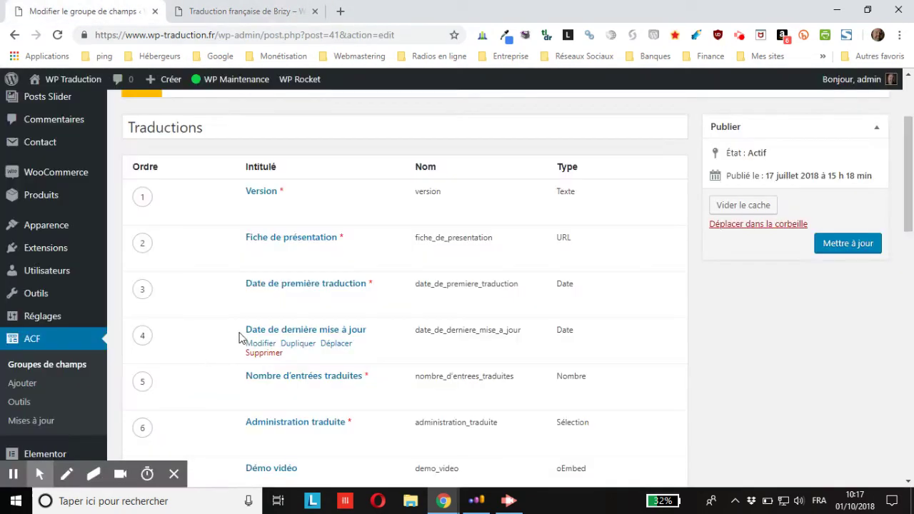
left_click(258, 298)
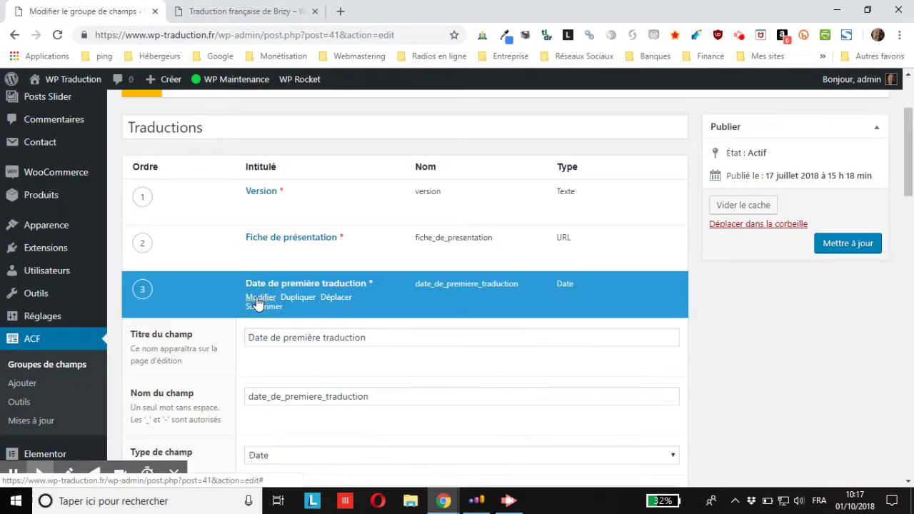
scroll(144, 277, "down", 4)
scroll(145, 277, "down", 2)
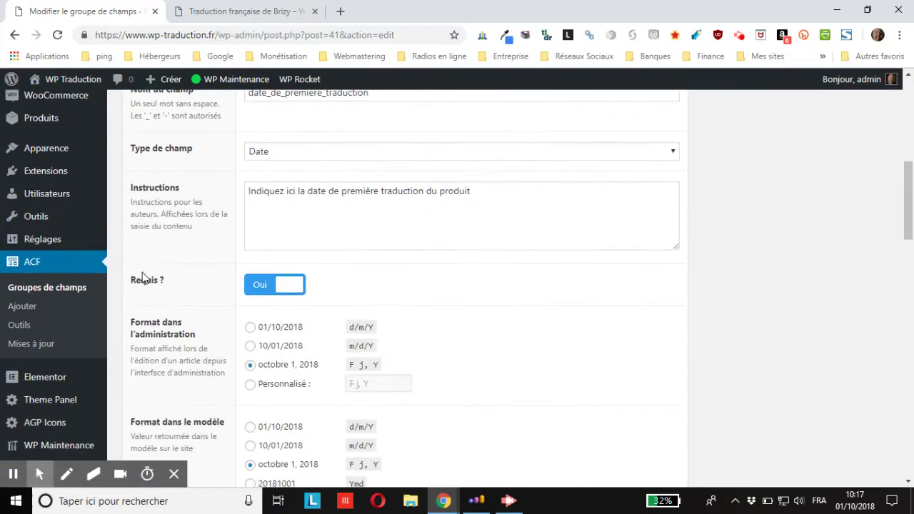
scroll(141, 272, "down", 1)
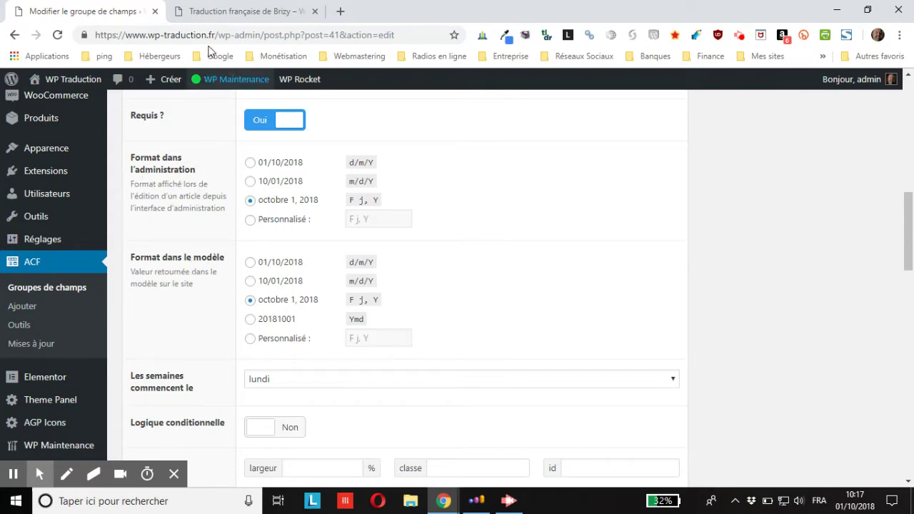
- Open the Traduction française de Brizy product for editing in a new tab and examine the date fields in its Traductions section
left_click(224, 13)
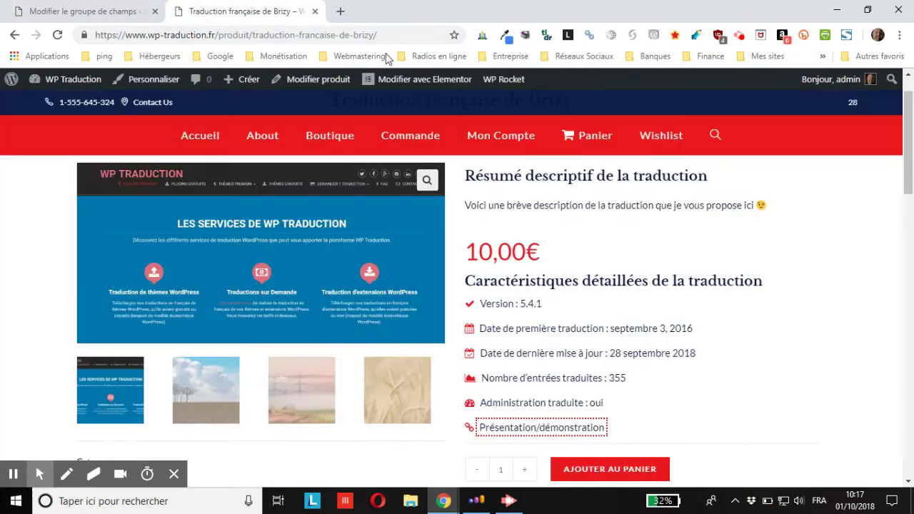
middle_click(315, 80)
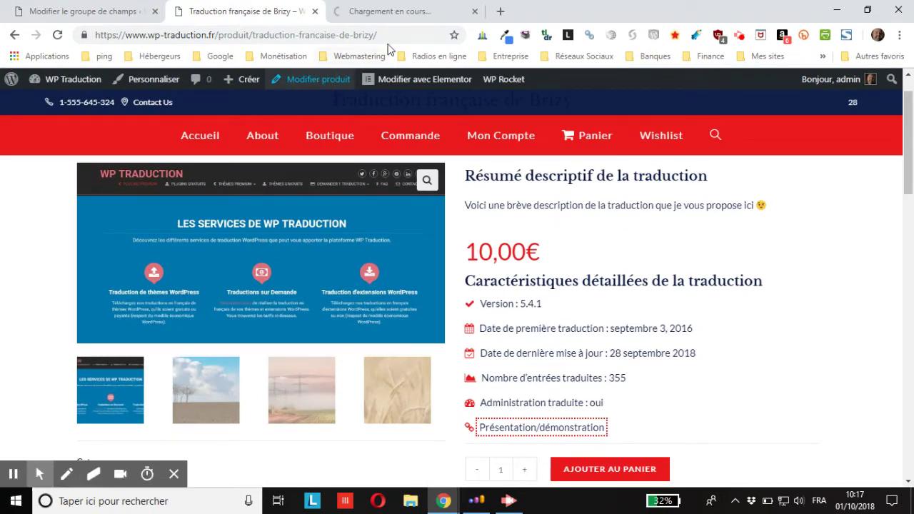
left_click(390, 10)
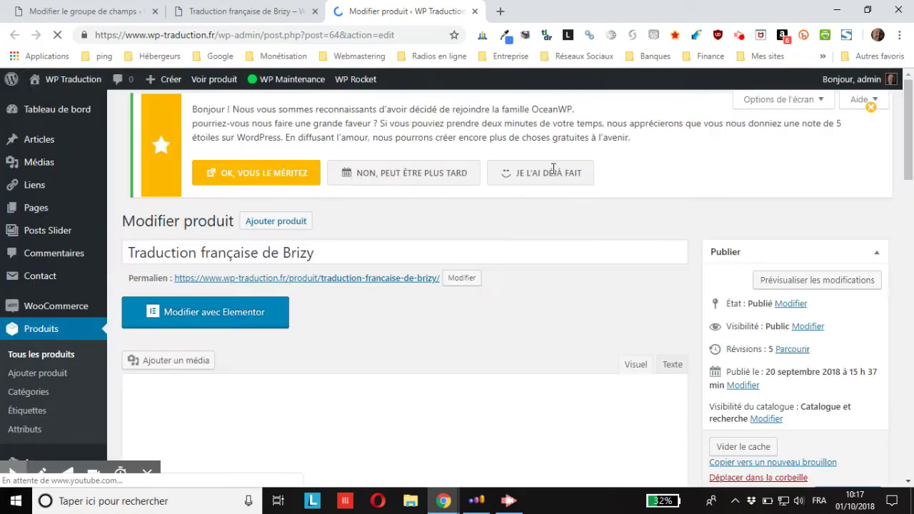
scroll(464, 210, "down", 2)
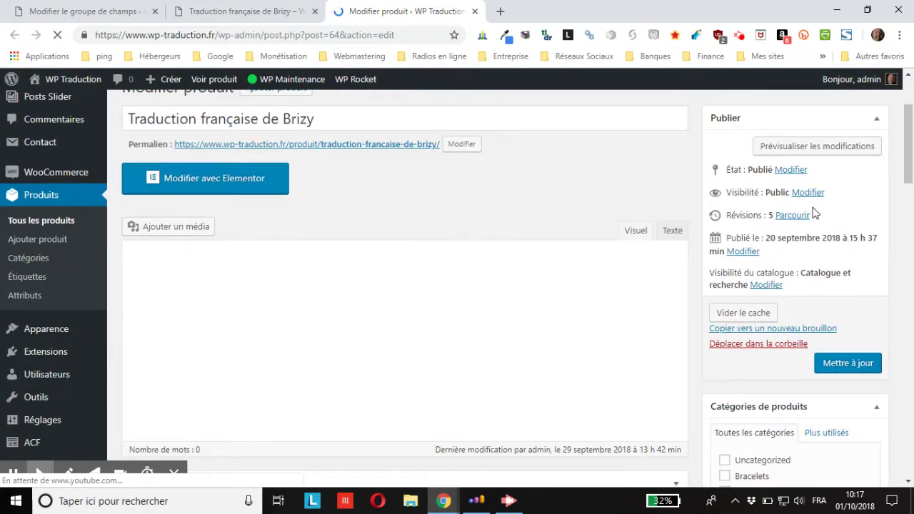
scroll(807, 213, "down", 3)
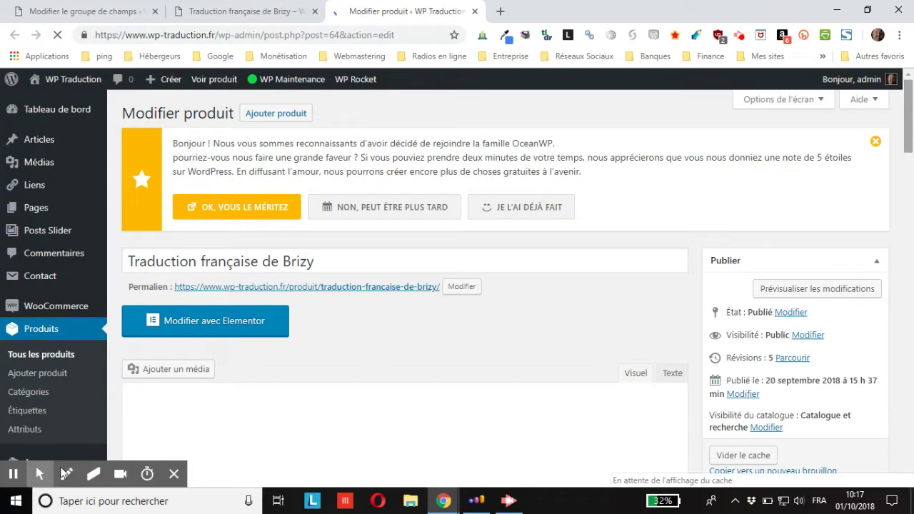
mouse_move(20, 480)
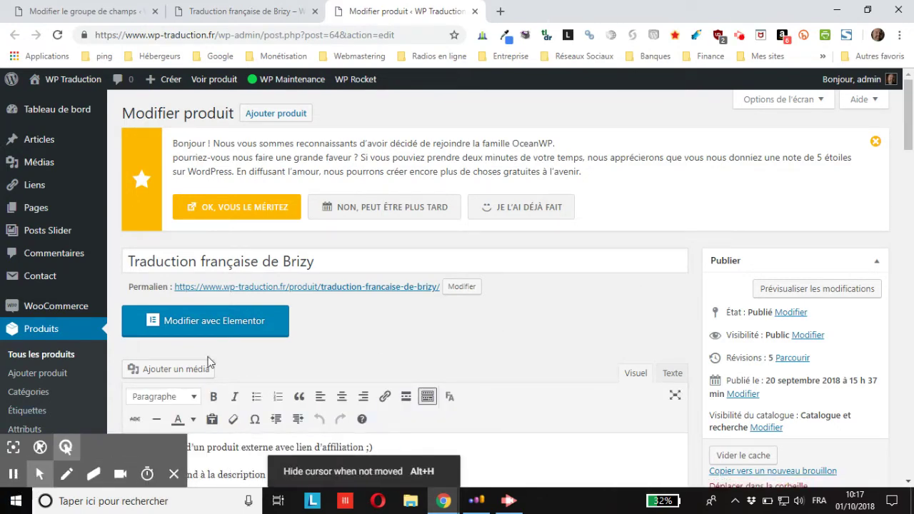
scroll(498, 261, "down", 2)
scroll(492, 263, "down", 6)
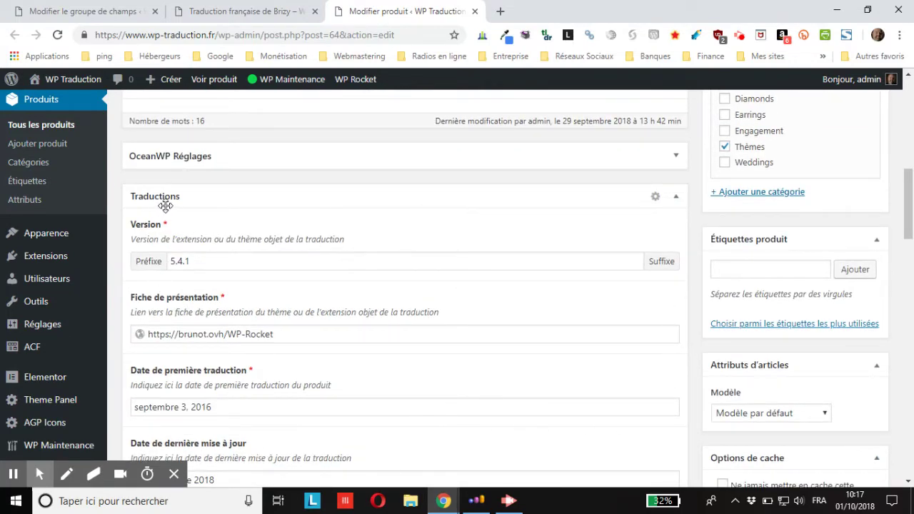
scroll(183, 214, "down", 1)
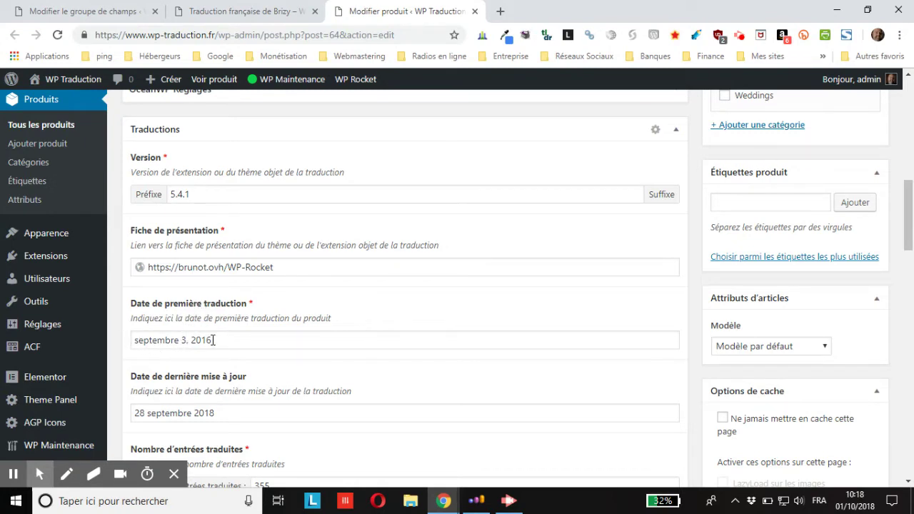
- Set the Date de première traduction field's administration display format to d/m/Y and update the field group
left_click(100, 13)
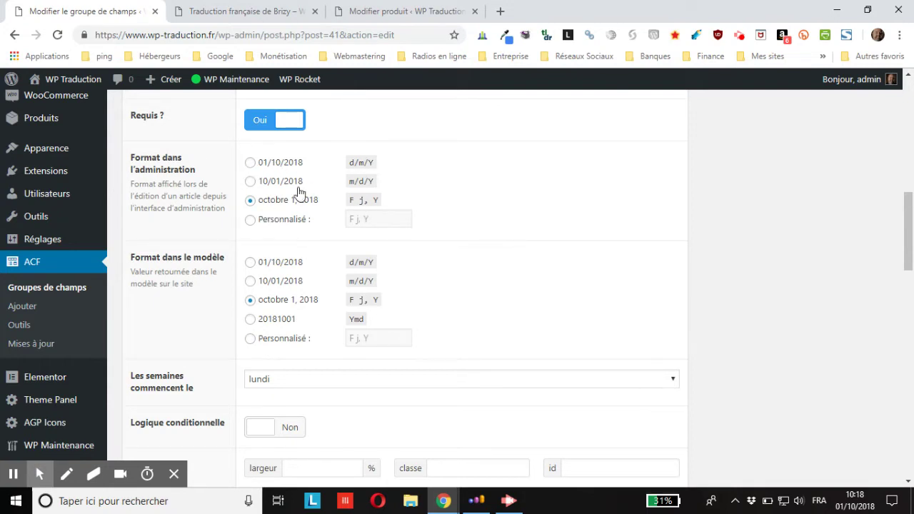
left_click(250, 162)
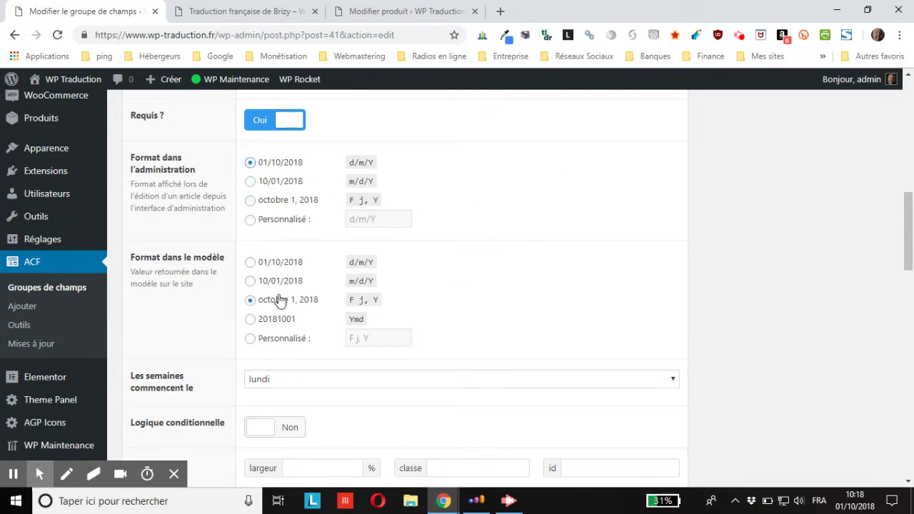
scroll(874, 172, "up", 8)
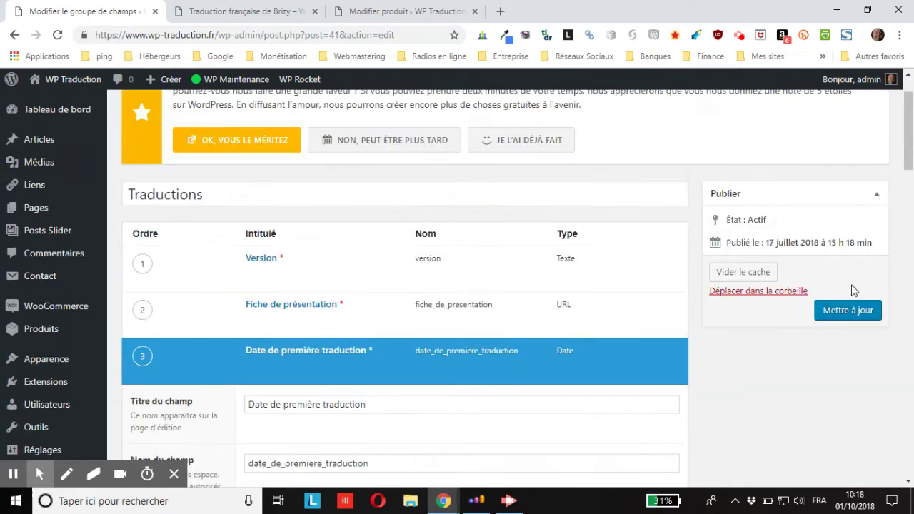
left_click(848, 309)
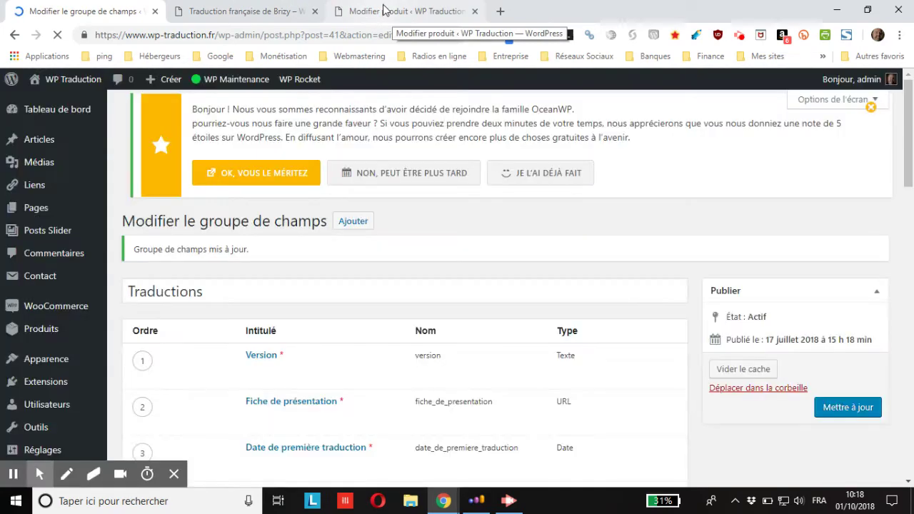
- Reload the product's edit page and its public page to check the format of the first translation date on each
left_click(383, 10)
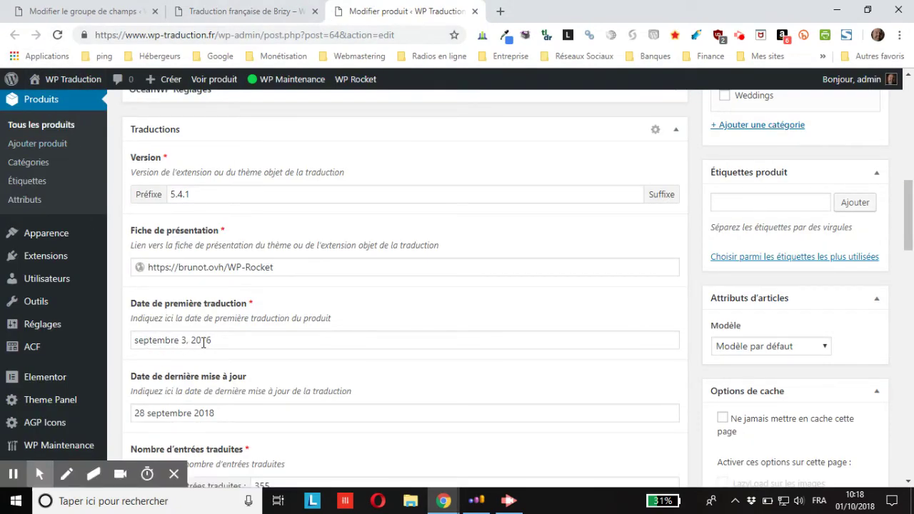
left_click(58, 35)
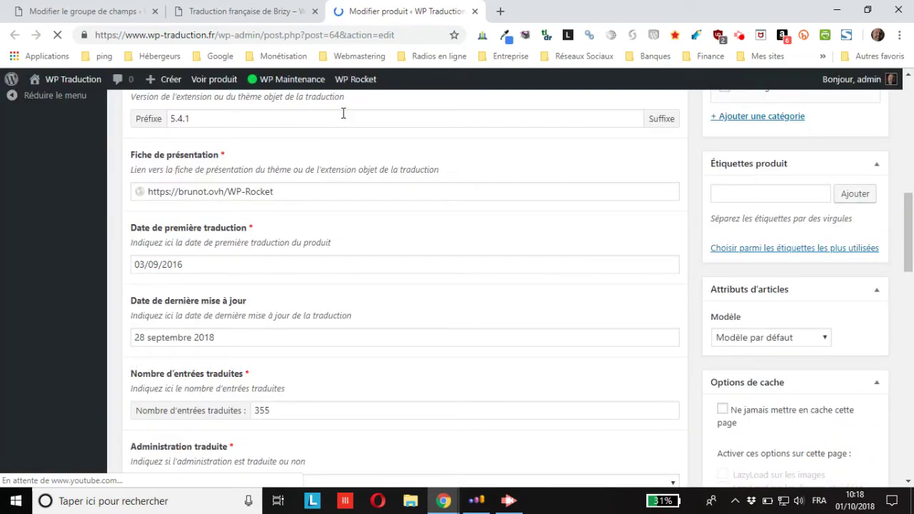
left_click(243, 11)
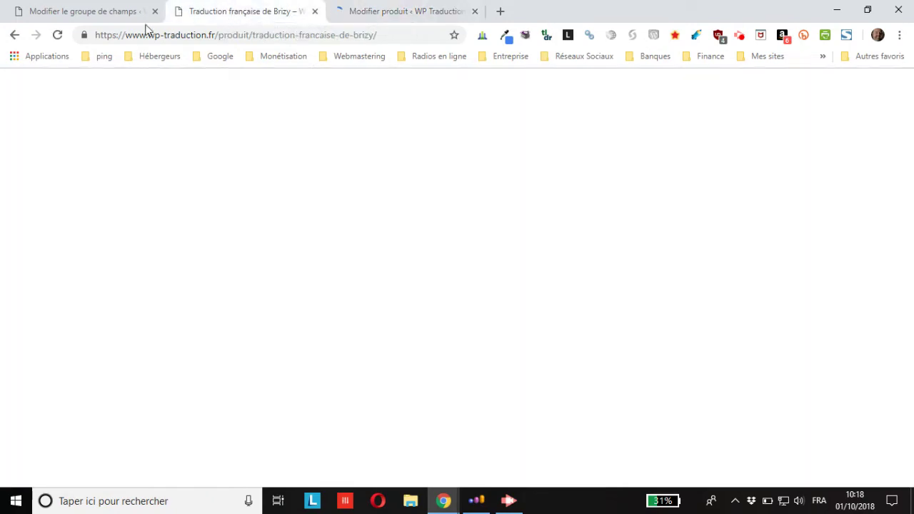
left_click(57, 36)
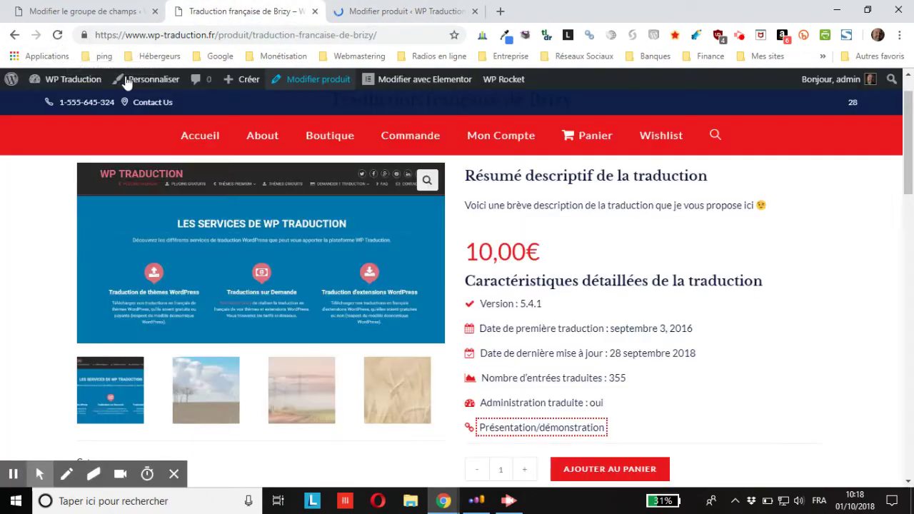
left_click(58, 38)
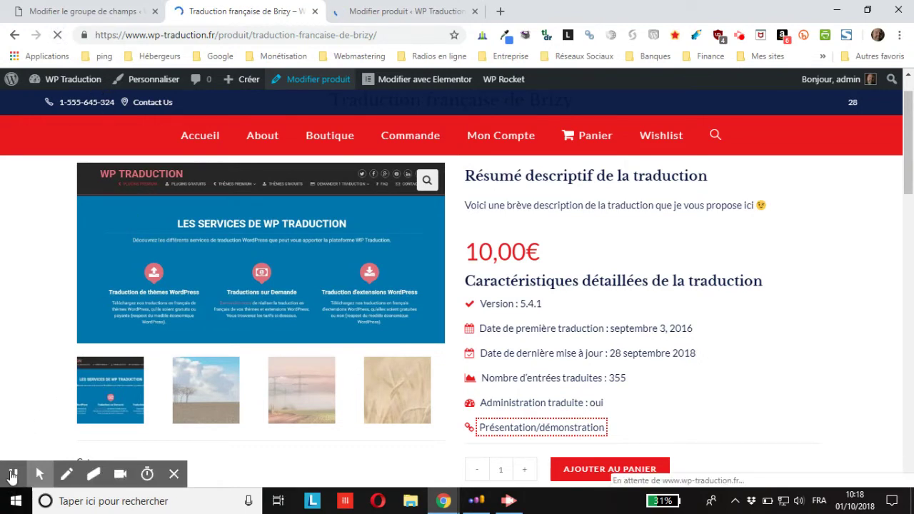
left_click(14, 473)
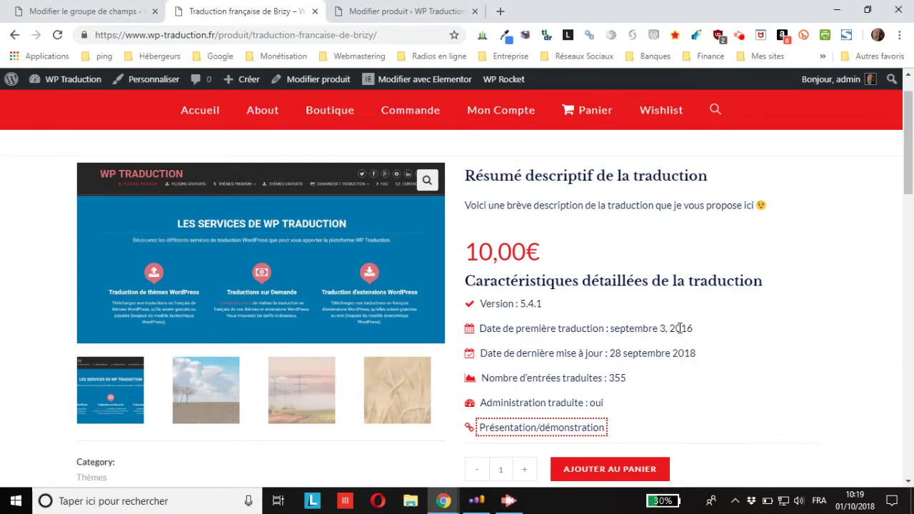
- Return to the Traductions field group and open the Date de première traduction field's settings at the template format options
left_click(93, 11)
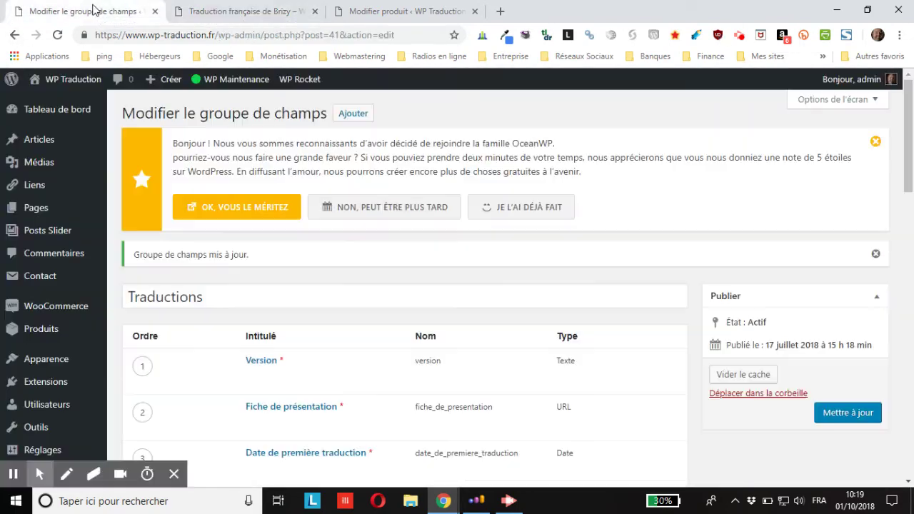
scroll(386, 275, "down", 2)
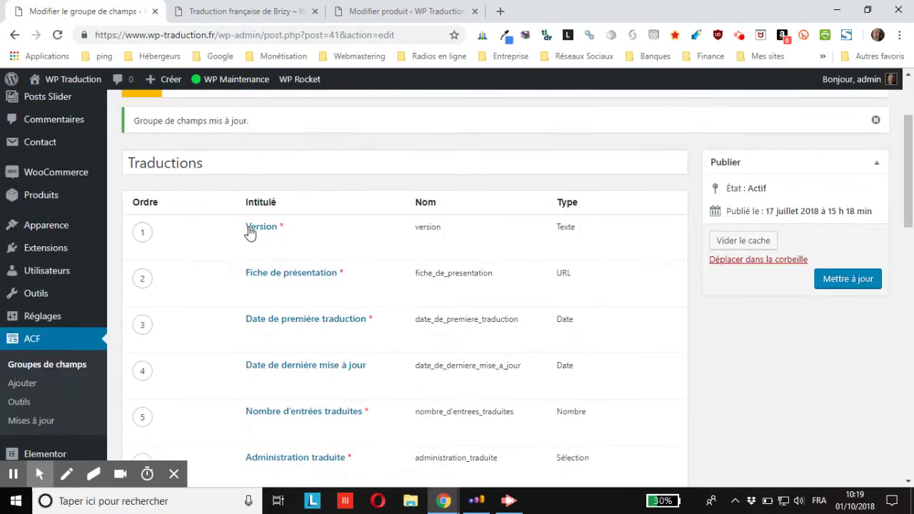
mouse_move(228, 316)
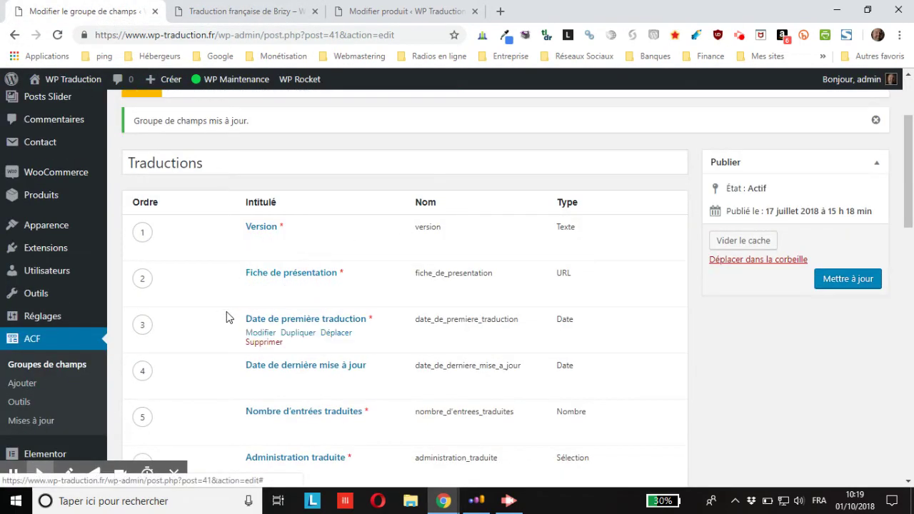
left_click(257, 334)
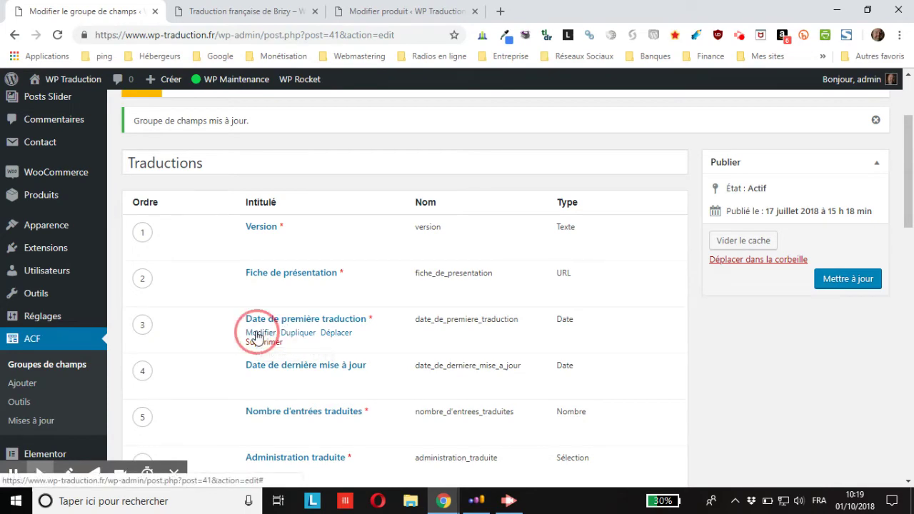
scroll(259, 335, "down", 4)
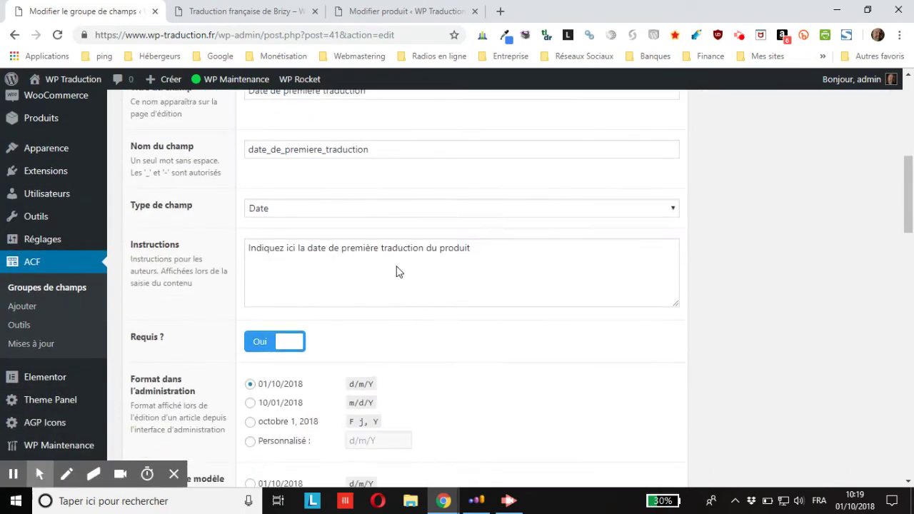
scroll(398, 272, "down", 4)
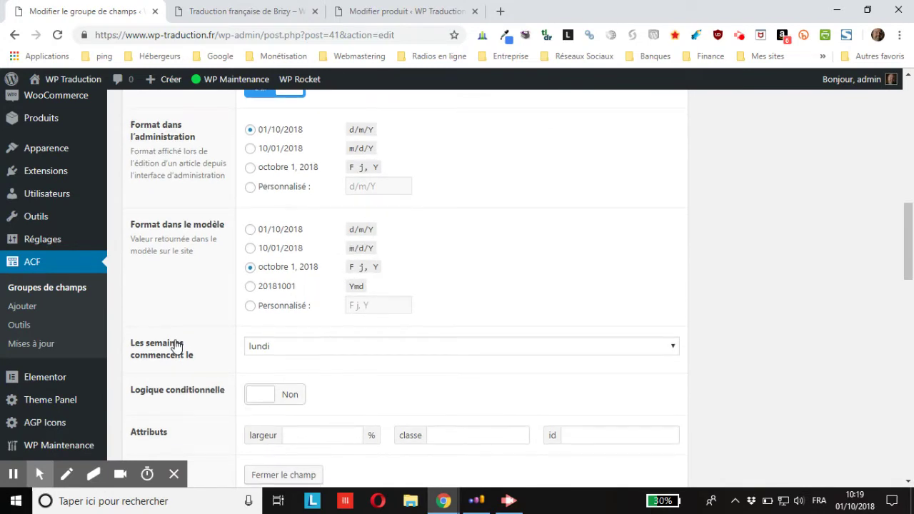
scroll(187, 334, "down", 1)
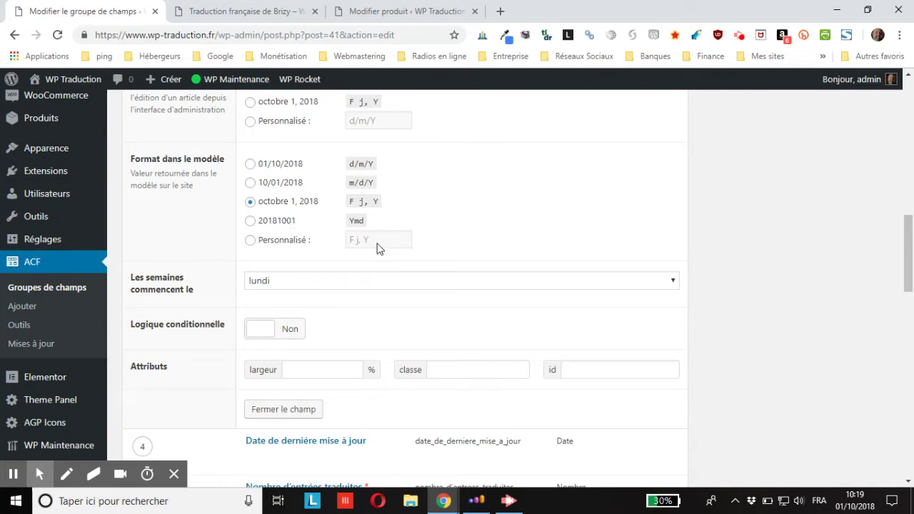
- Set the Date de première traduction field's template format to the custom format j F Y and update the field group
left_click(251, 241)
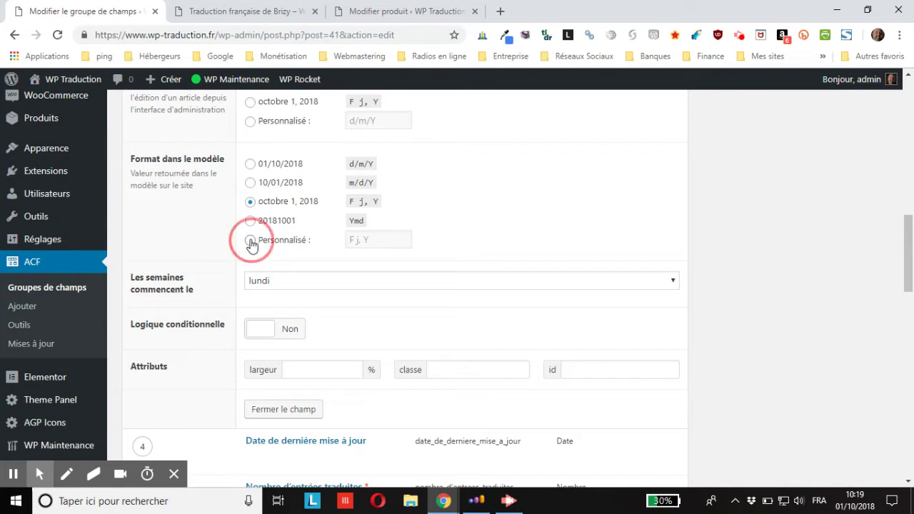
left_click_drag(379, 239, 340, 243)
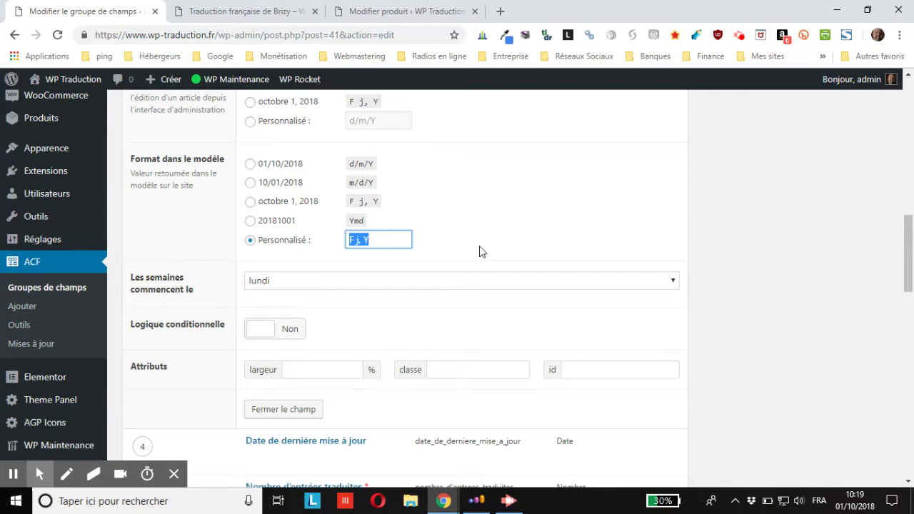
type("j F")
key("Return")
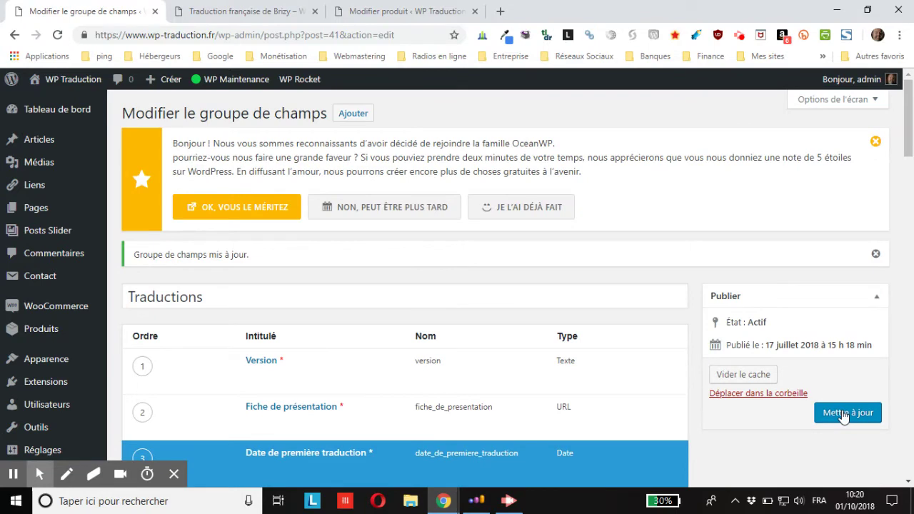
left_click(845, 415)
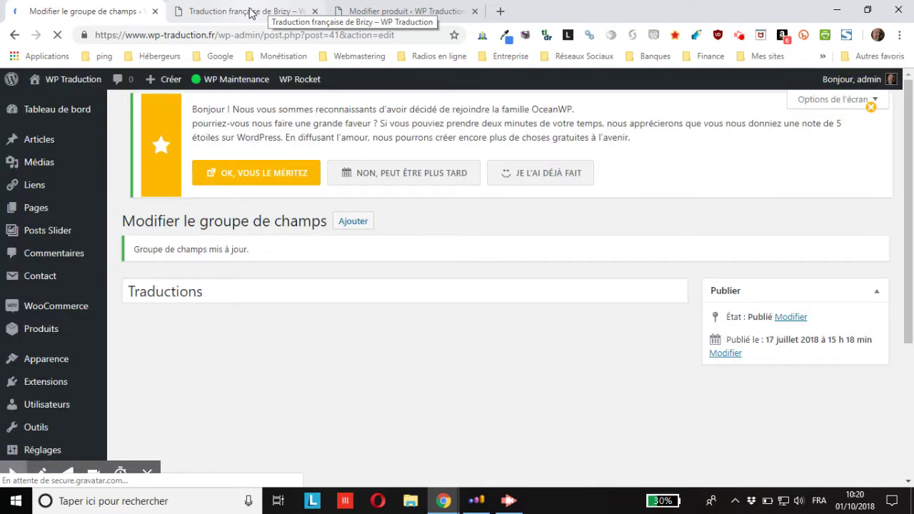
- Reload the public page of the Traduction française de Brizy product and check its first translation date format
left_click(251, 14)
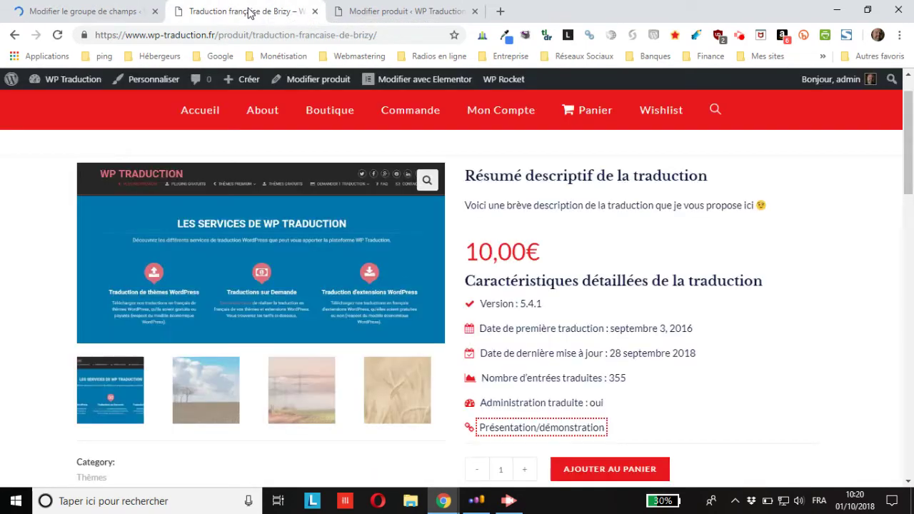
left_click(58, 35)
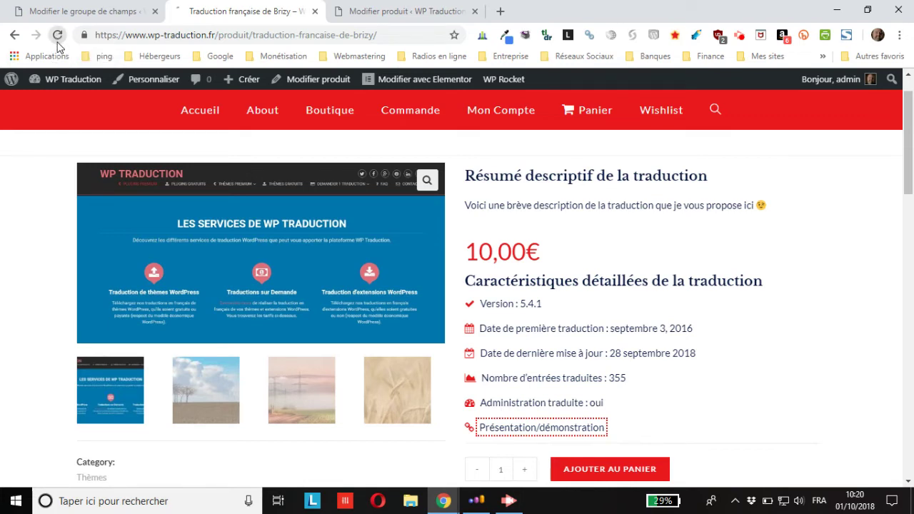
left_click(57, 34)
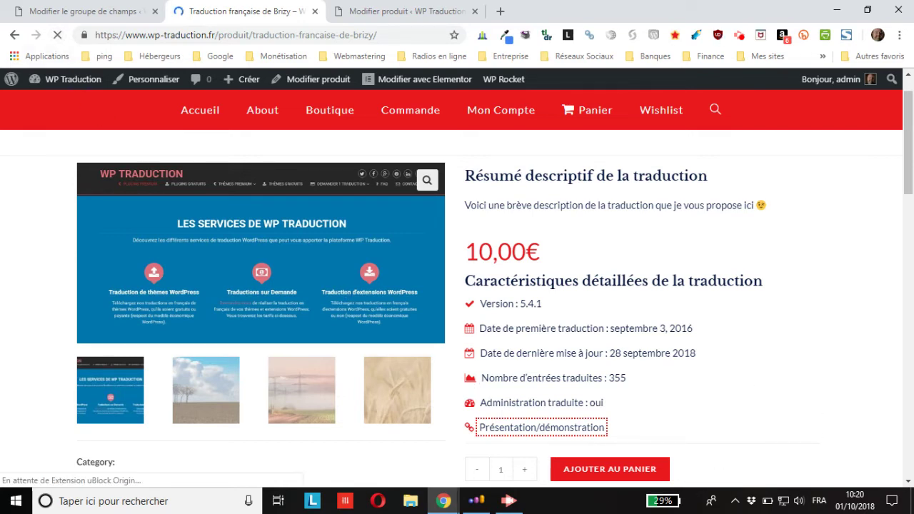
left_click(508, 501)
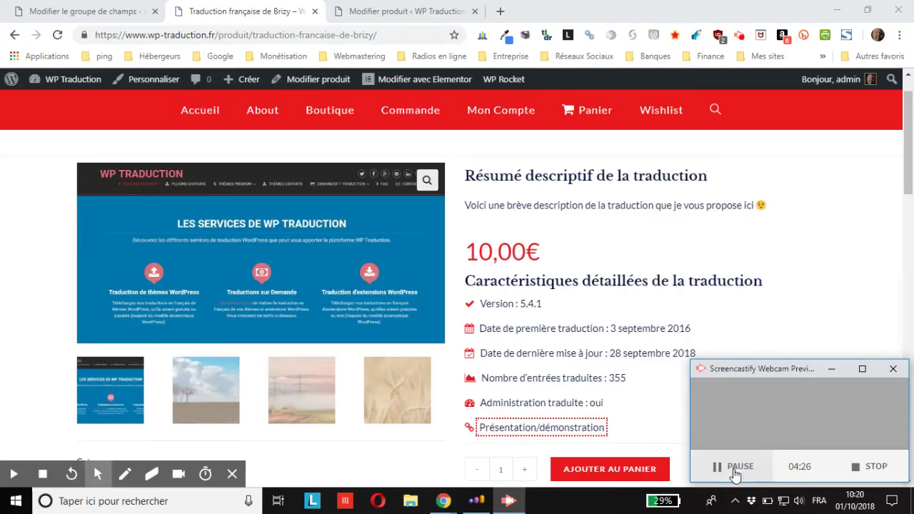
left_click(796, 323)
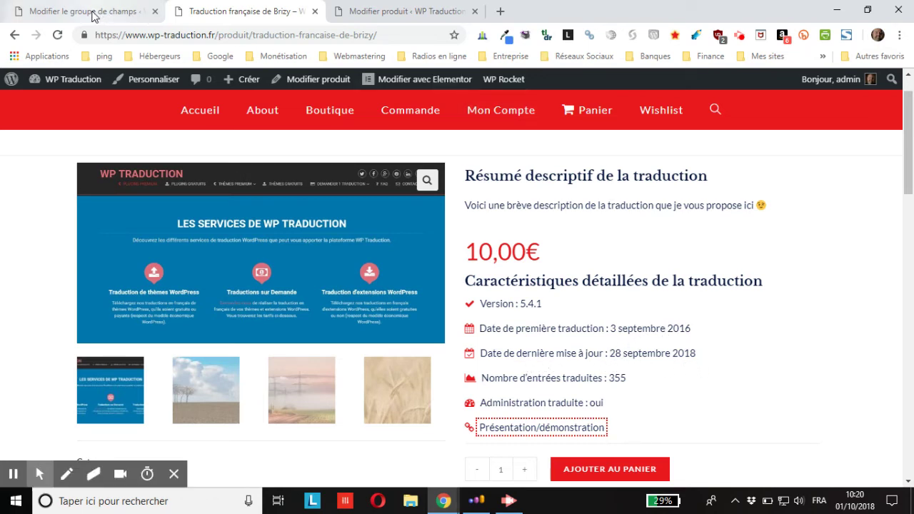
- Reopen the Date de première traduction field's settings in the Traductions group and go to the administration format options
left_click(95, 13)
scroll(439, 241, "down", 3)
scroll(440, 283, "down", 1)
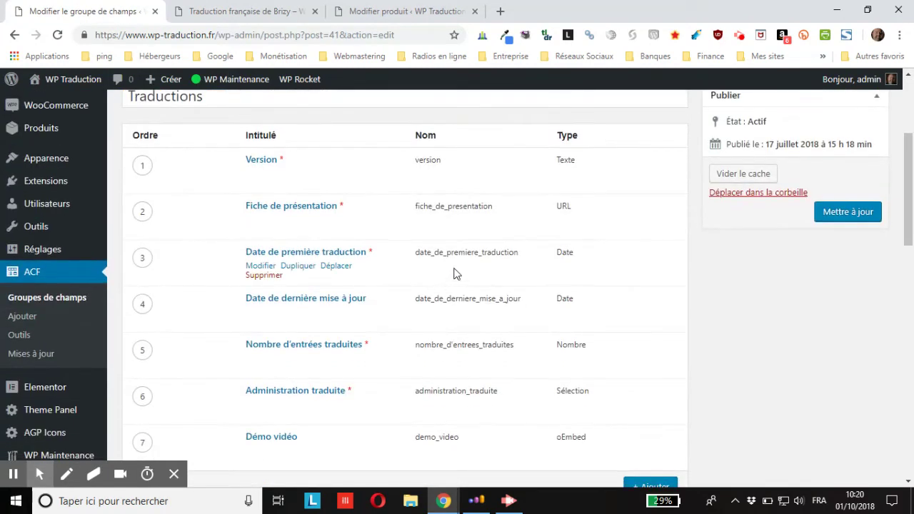
left_click(261, 264)
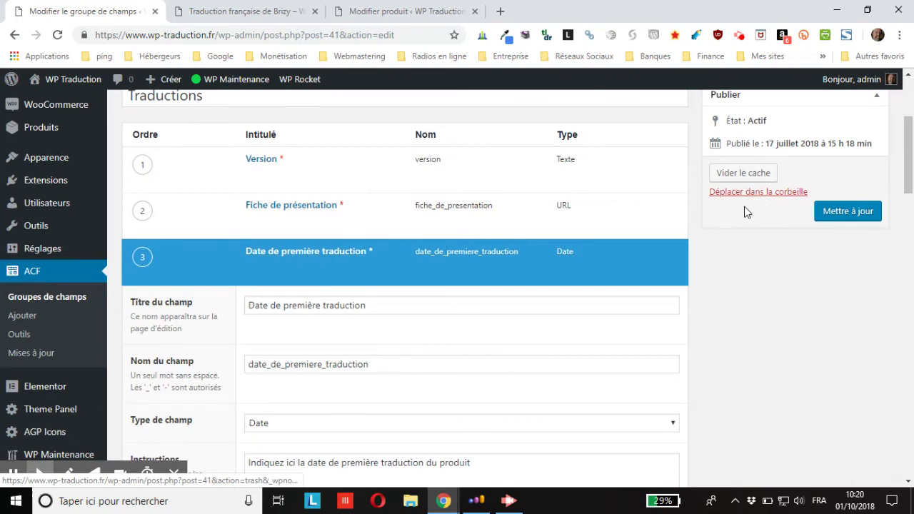
scroll(572, 248, "down", 9)
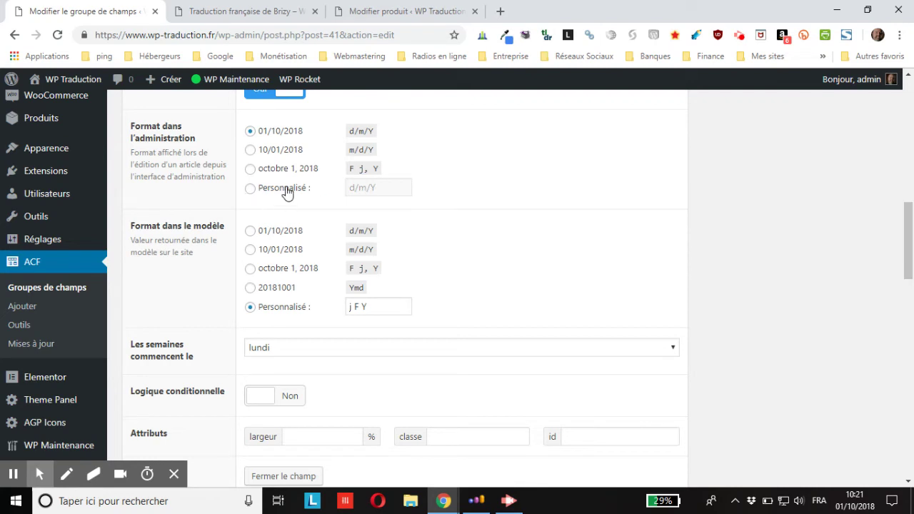
- Set the Date de première traduction field's administration format to the custom format j F Y and update the field group
left_click(250, 188)
left_click(386, 187)
double_click(378, 186)
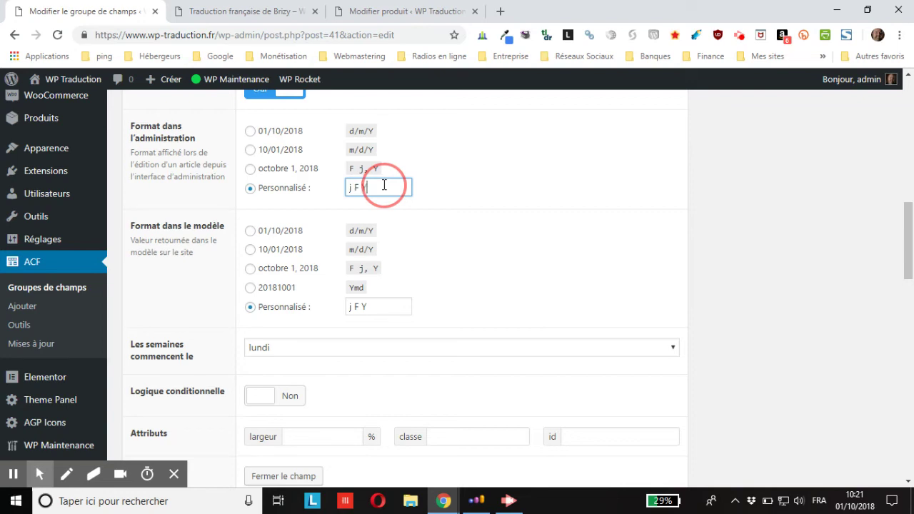
scroll(875, 264, "up", 1)
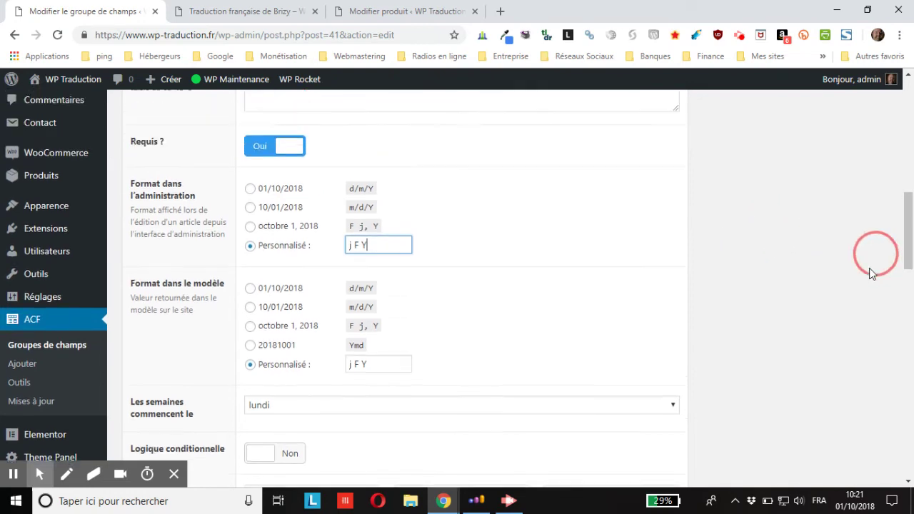
key("Return")
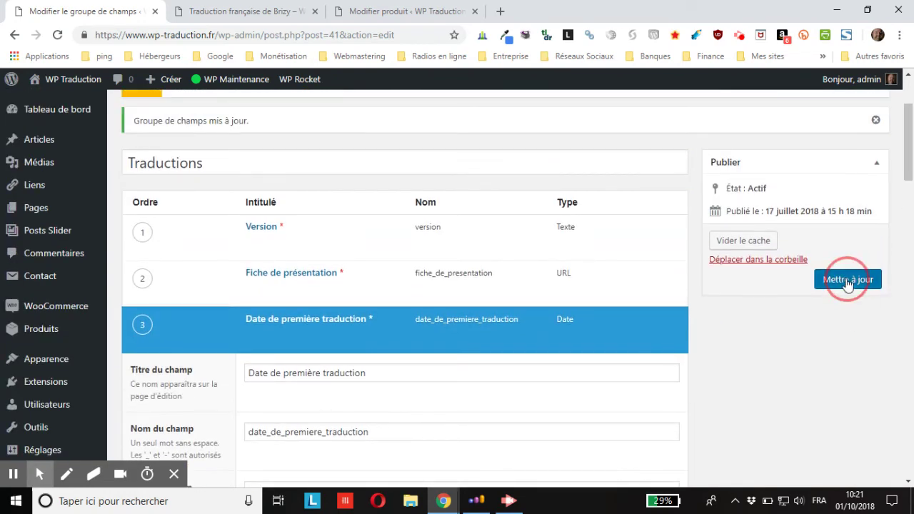
left_click(848, 281)
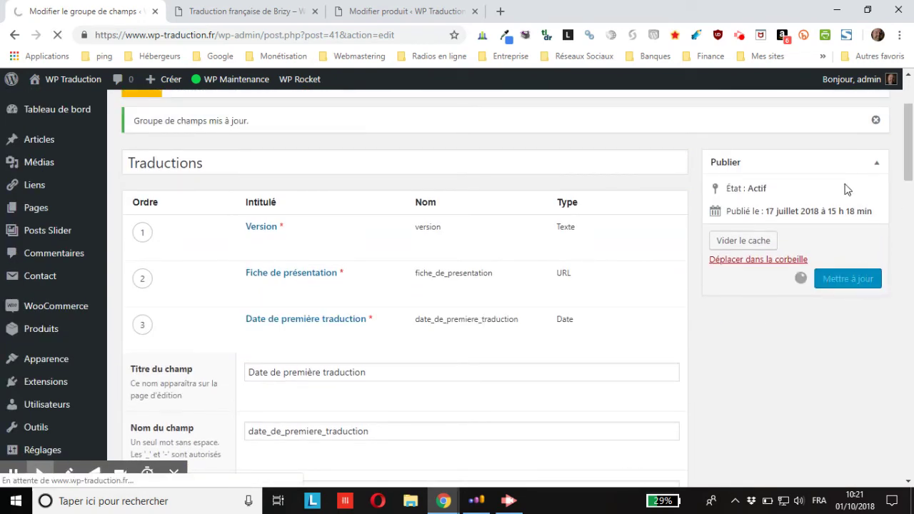
- Reload the product's edit page to check the Date de première traduction format in its Traductions section
left_click(236, 11)
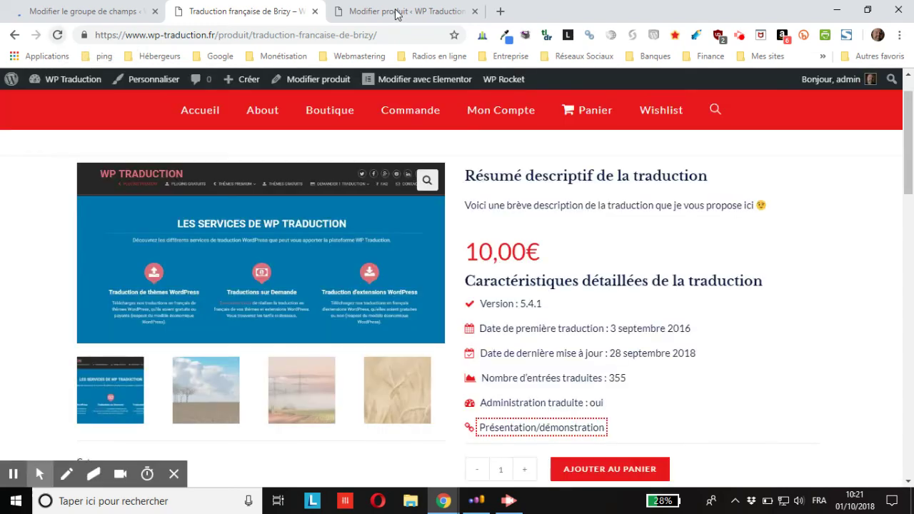
left_click(398, 14)
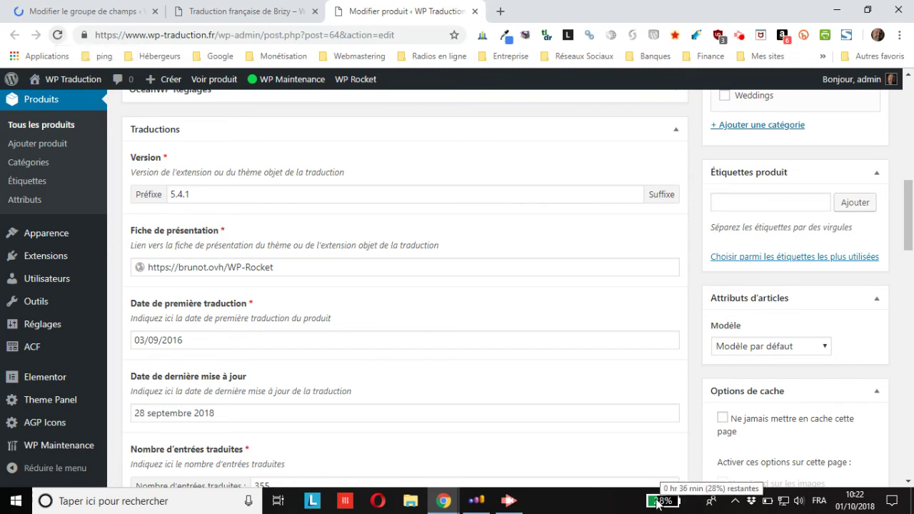
mouse_move(505, 506)
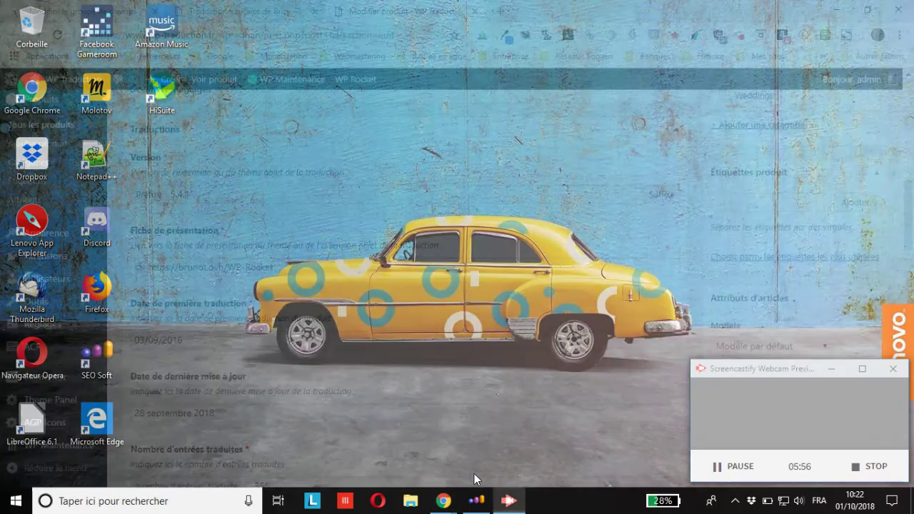
left_click(475, 474)
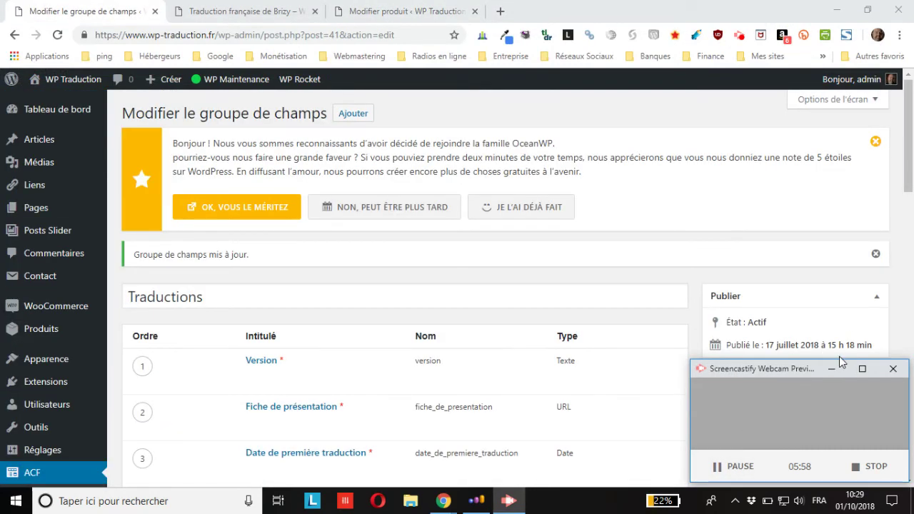
left_click(833, 369)
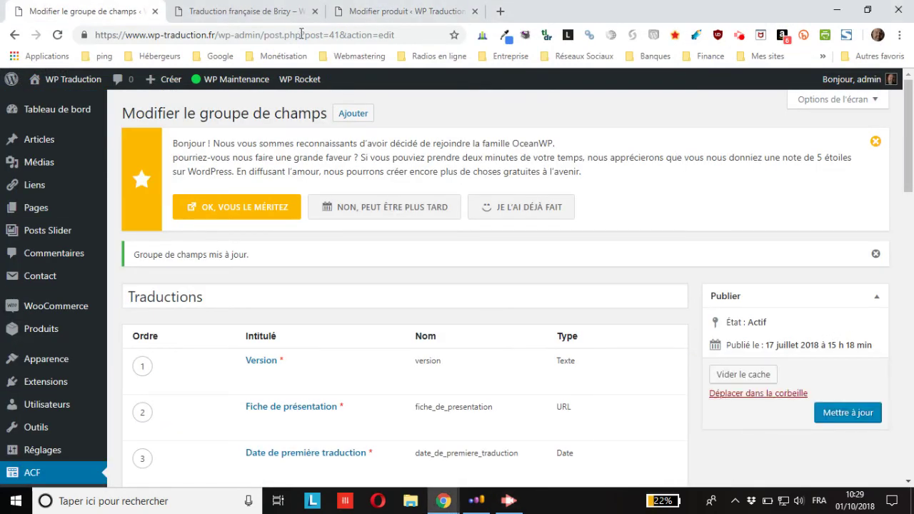
left_click(358, 13)
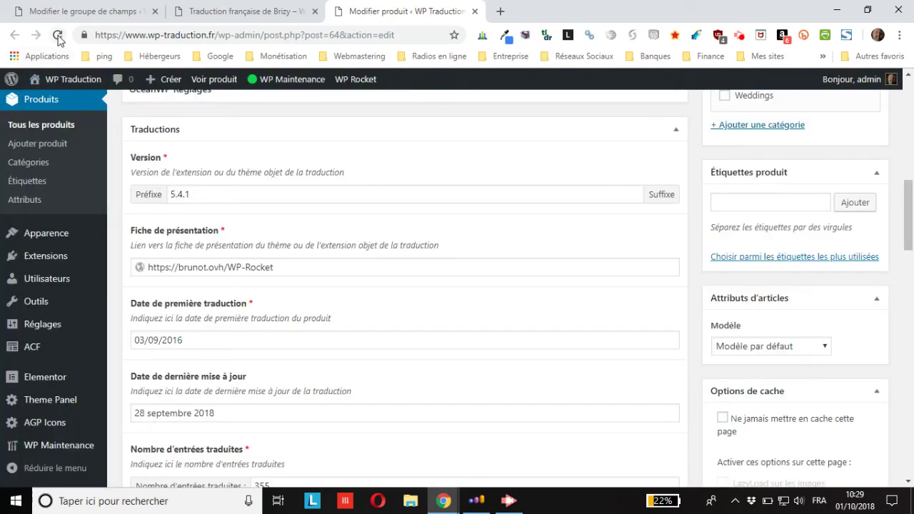
left_click(57, 36)
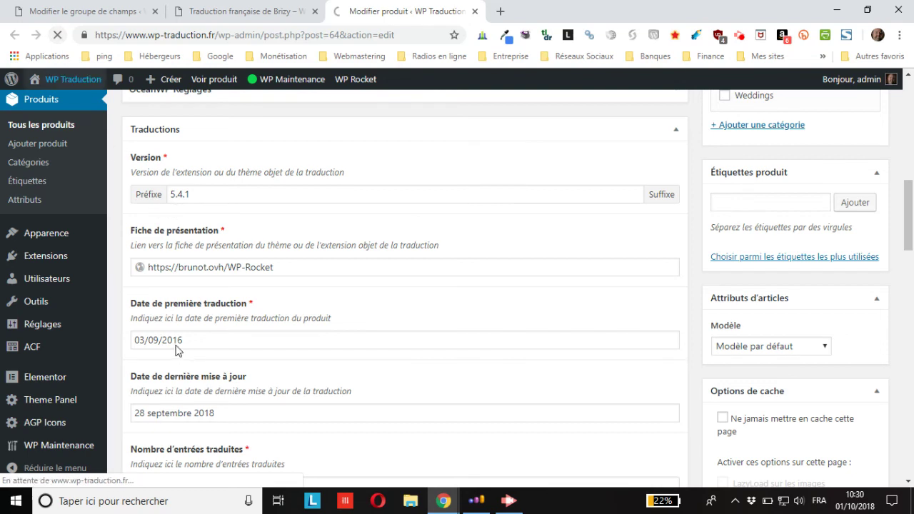